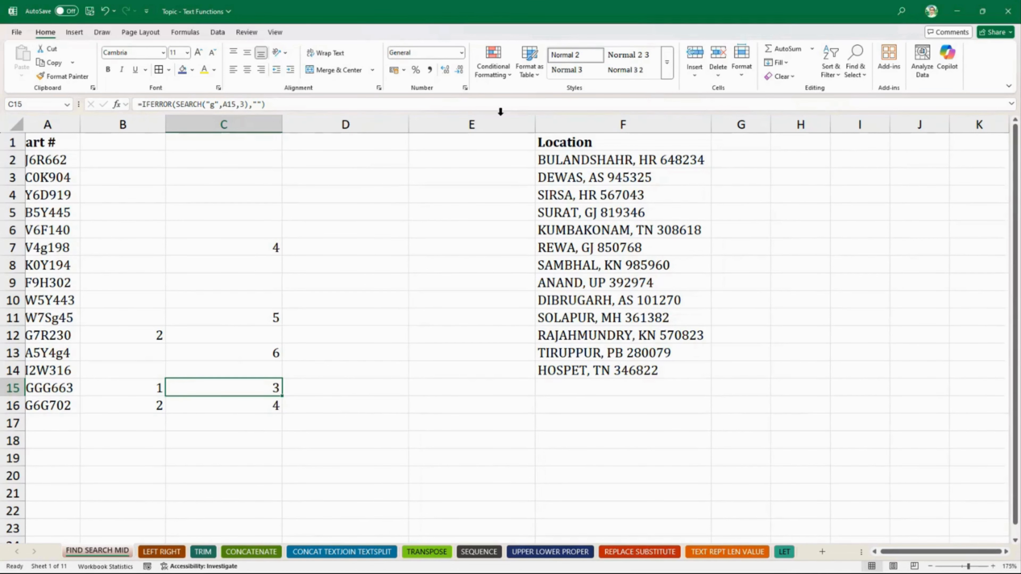
Narrow the empty columns D and E, and widen column G beside the Location column to about 11.14.
left_click_drag(409, 124, 344, 124)
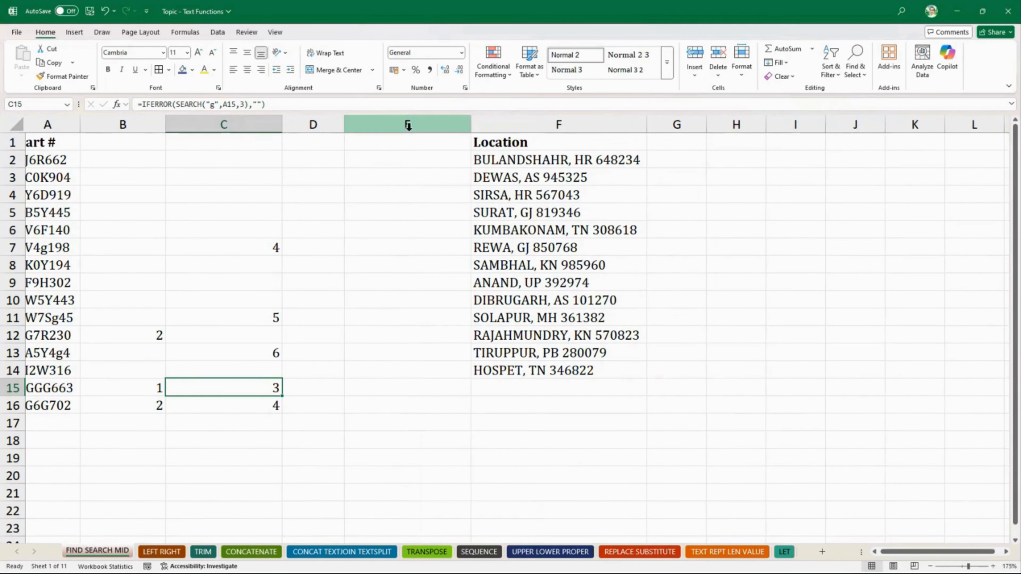
left_click_drag(471, 124, 418, 125)
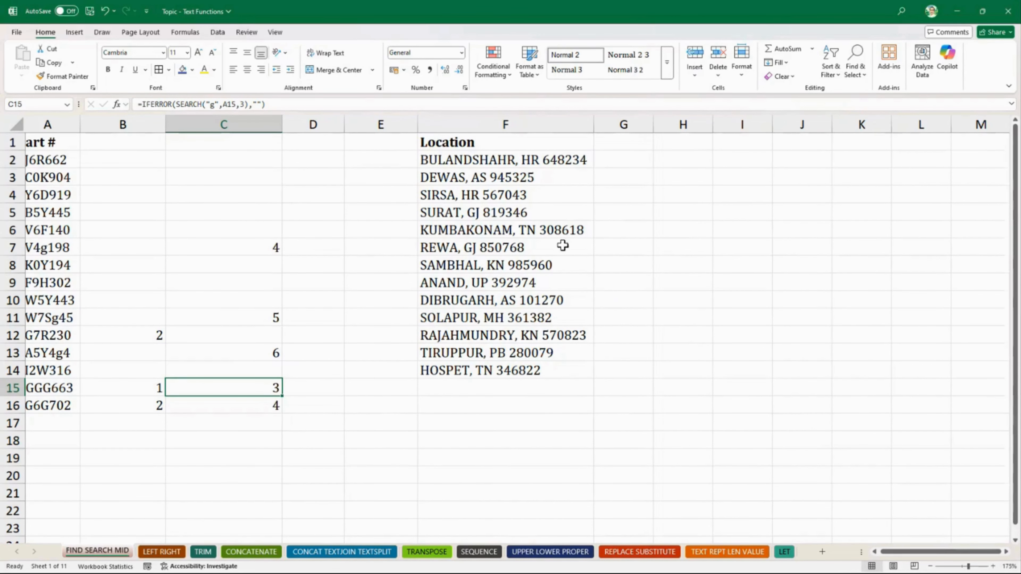
left_click(558, 161)
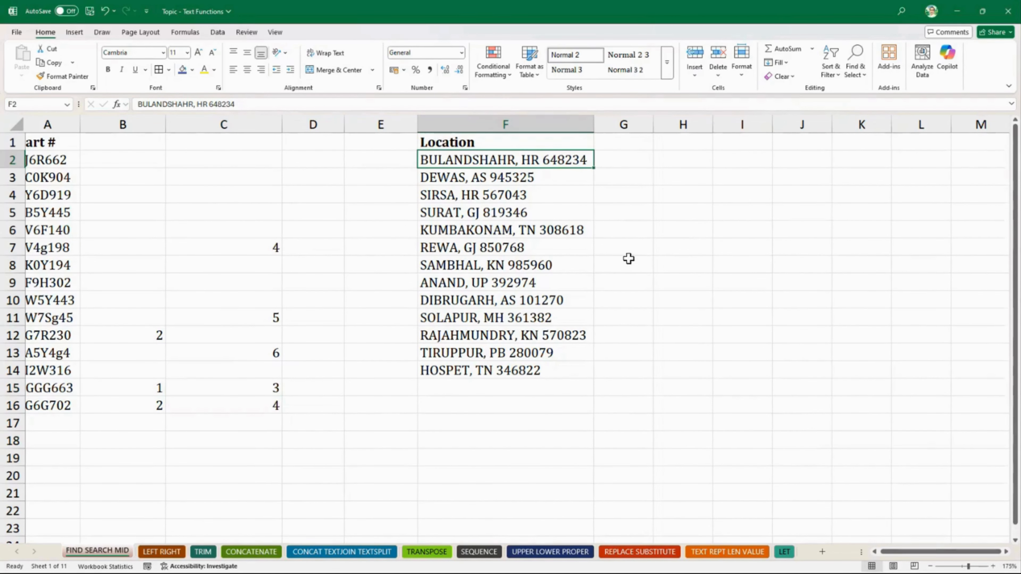
left_click_drag(651, 121, 670, 121)
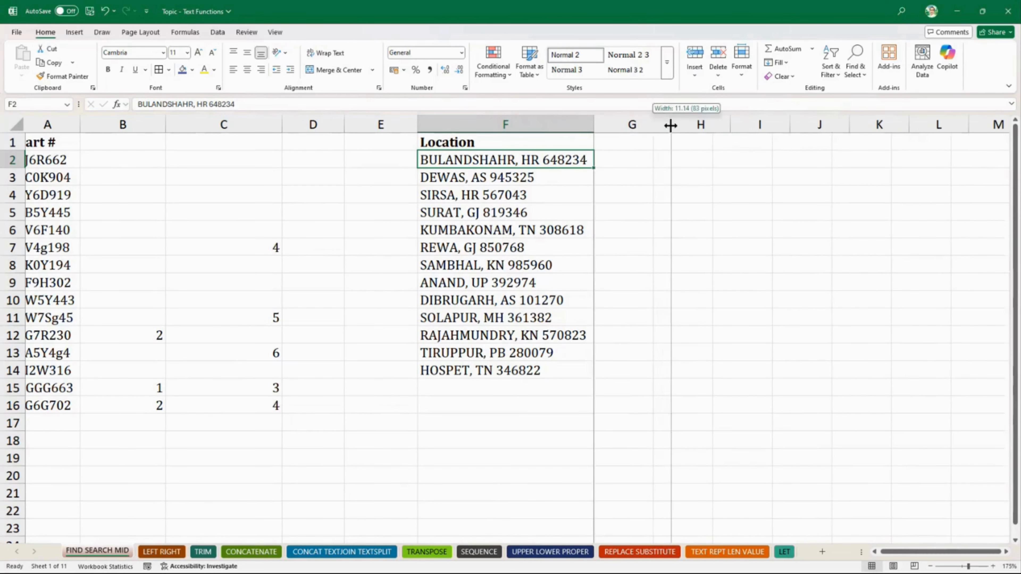
Enter HR in G2 as the state code example and Flash Fill the cells below it.
left_click(641, 158)
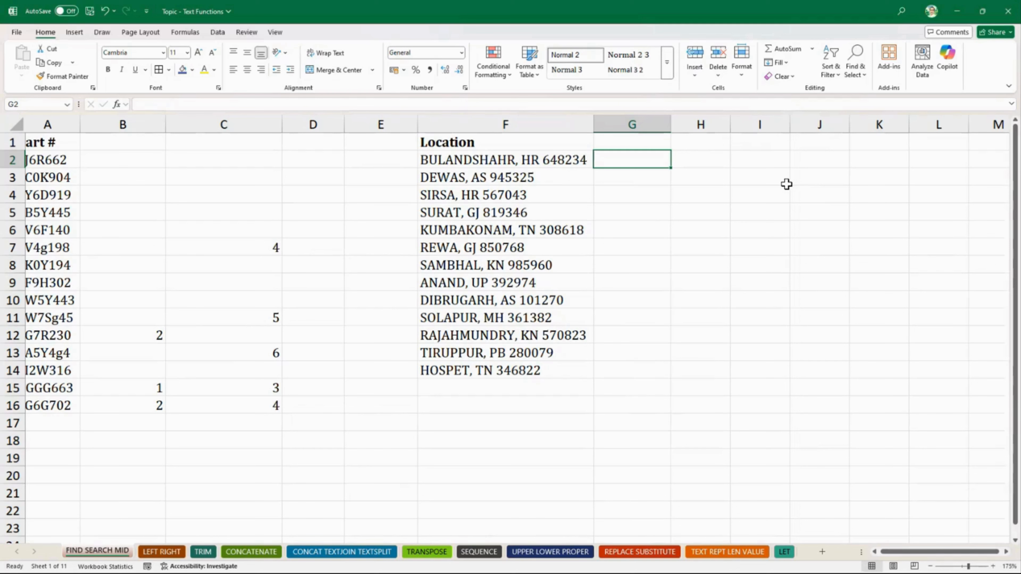
type("HR")
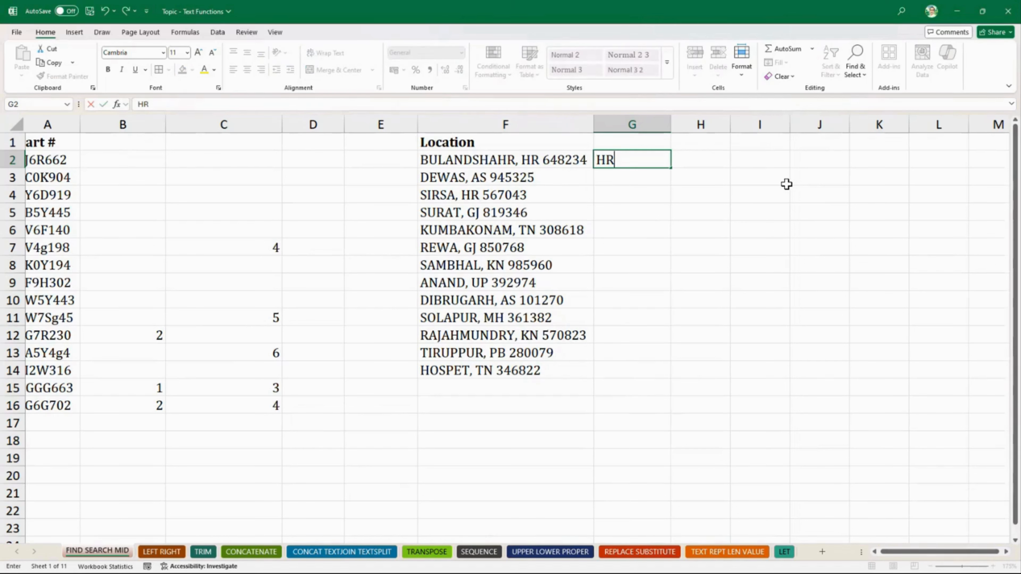
key("Return")
key("ctrl+e")
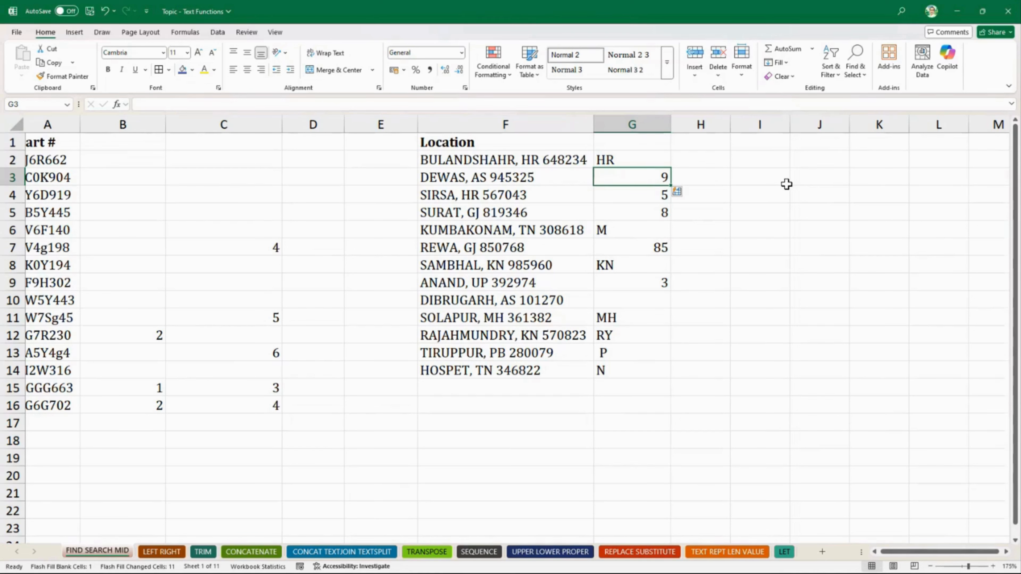
Examine the Flash Fill options and the filled values in column G against the locations.
left_click(641, 158)
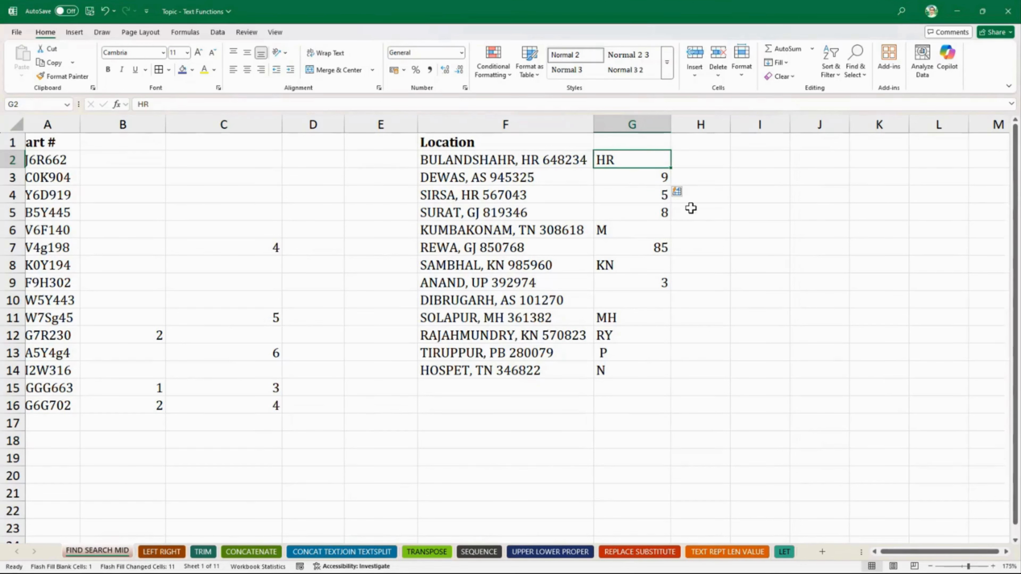
left_click(680, 192)
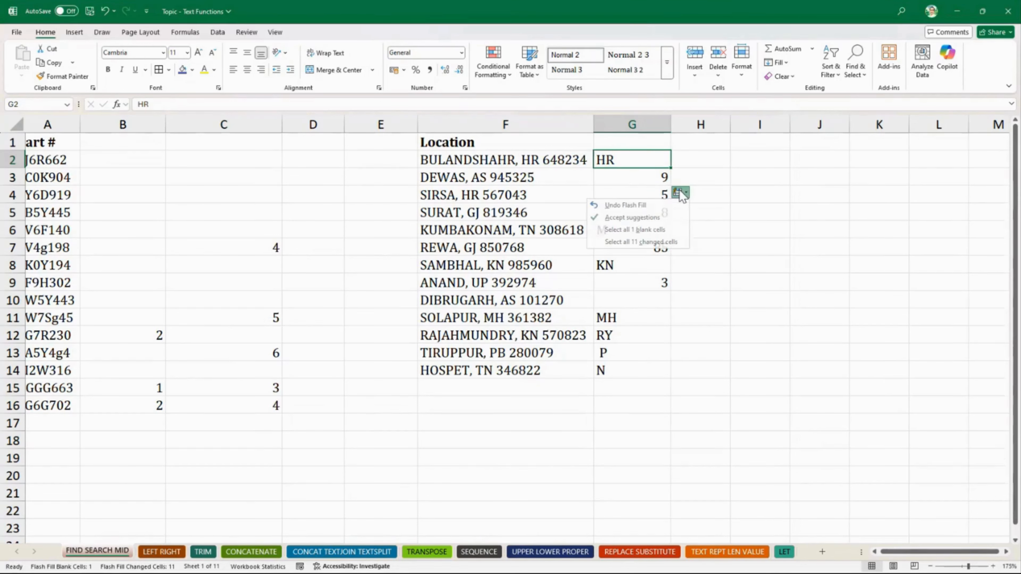
left_click(719, 193)
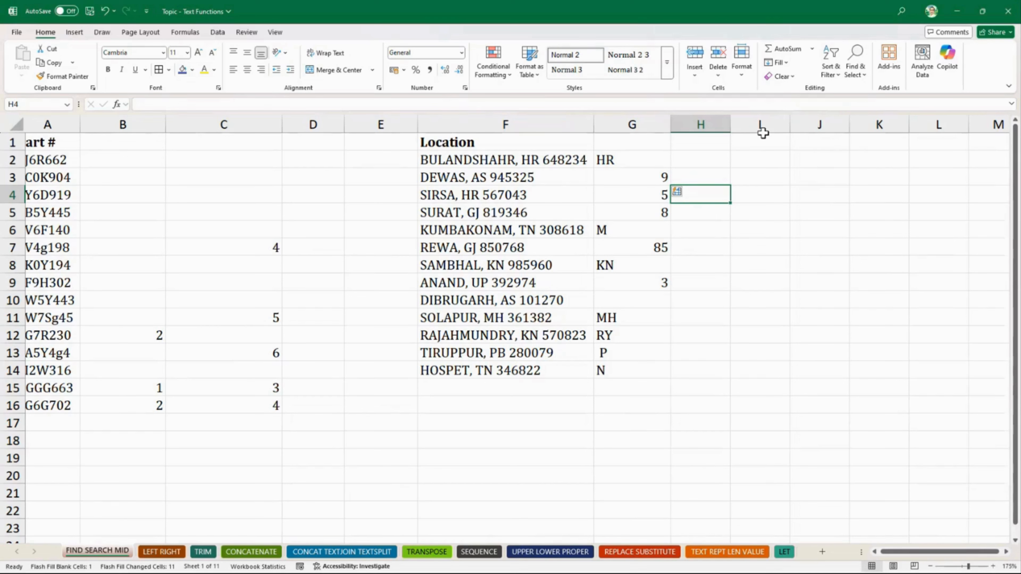
left_click_drag(634, 158, 640, 353)
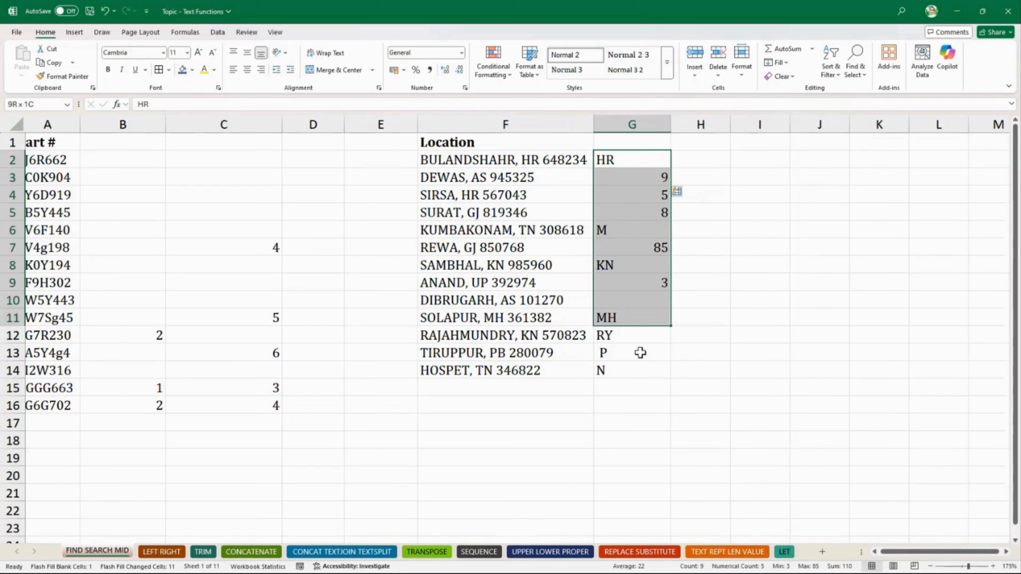
Widen column H to make room for a formula next to the Flash Fill values.
left_click(707, 154)
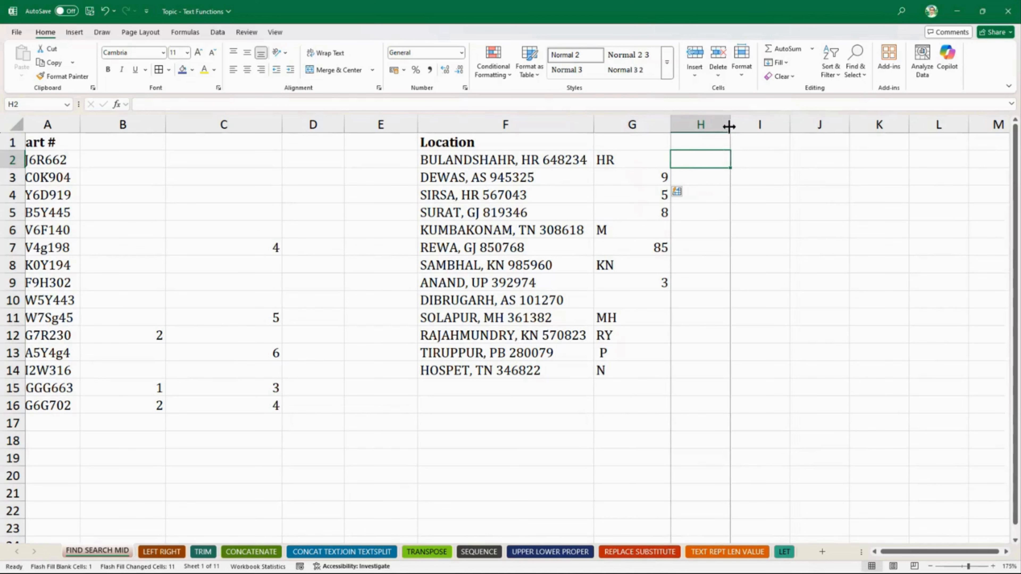
left_click_drag(729, 127, 807, 127)
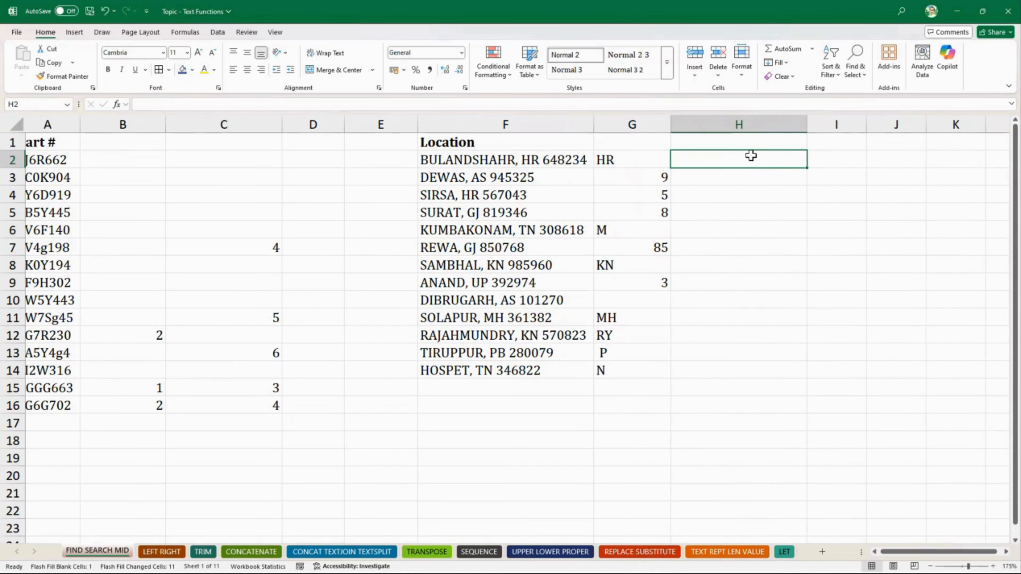
type("=")
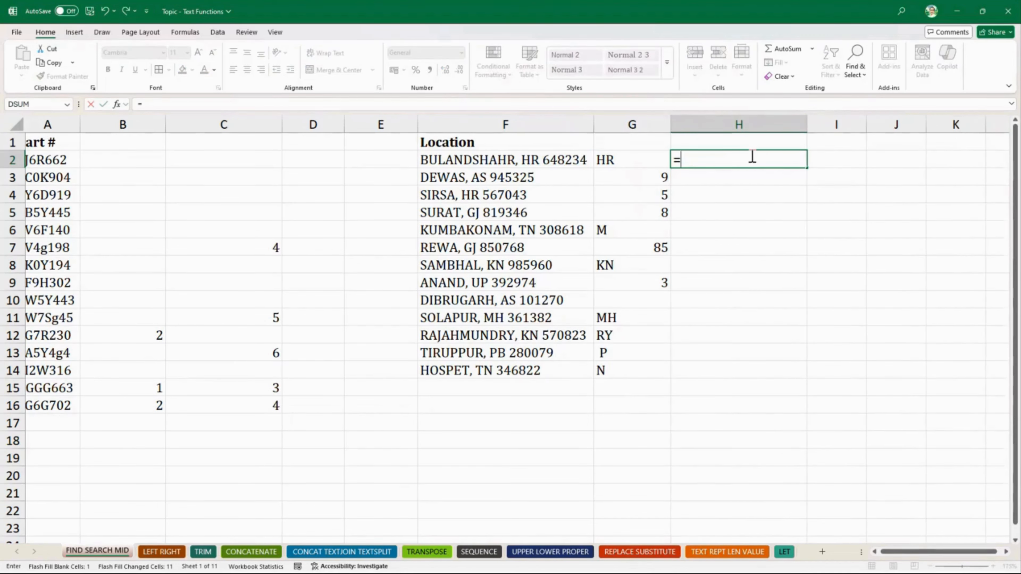
type("fin")
left_click(750, 207)
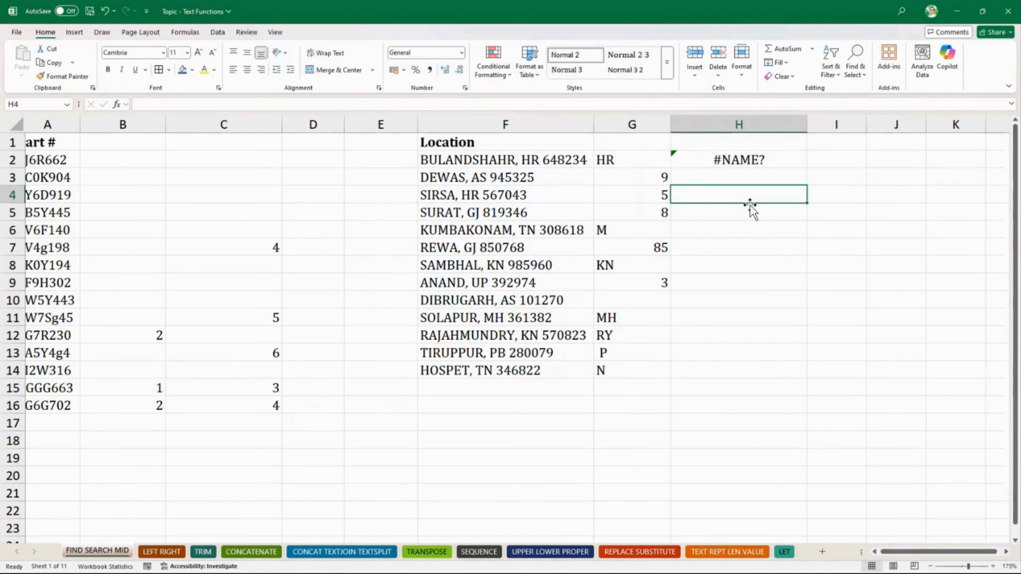
key("Up")
key("Up")
key("Up")
key("Delete")
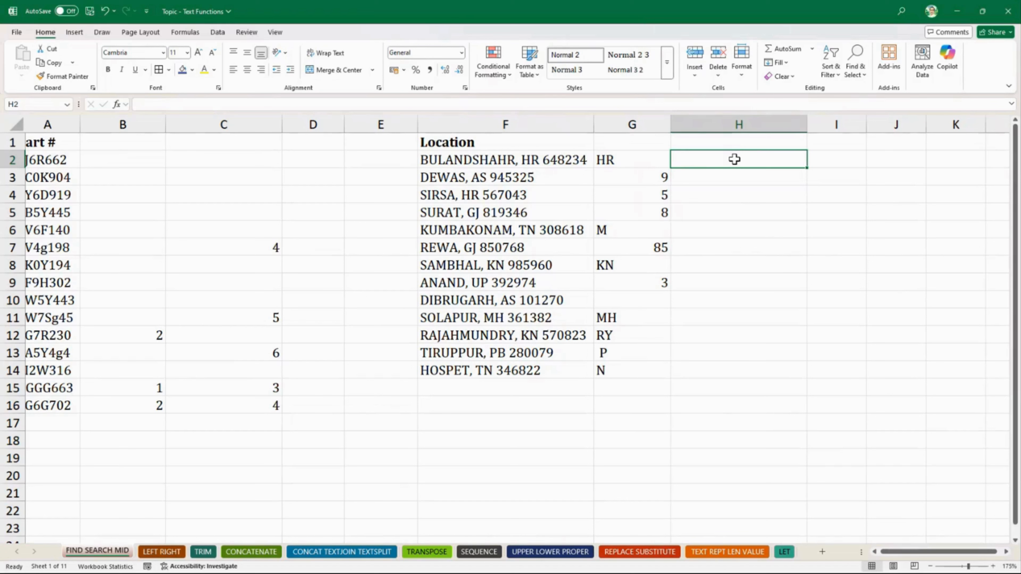
Enter the formula =FIND(",",F2) in H2 to locate the comma in the first location.
type("=find")
key("Tab")
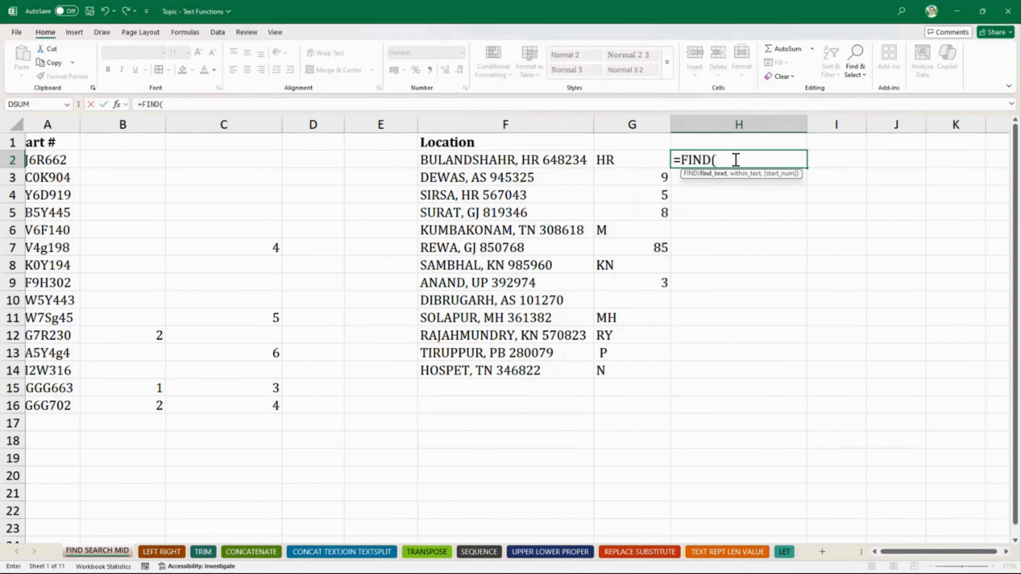
type("\",")
left_click(522, 157)
left_click(726, 159)
type("\"\"F2")
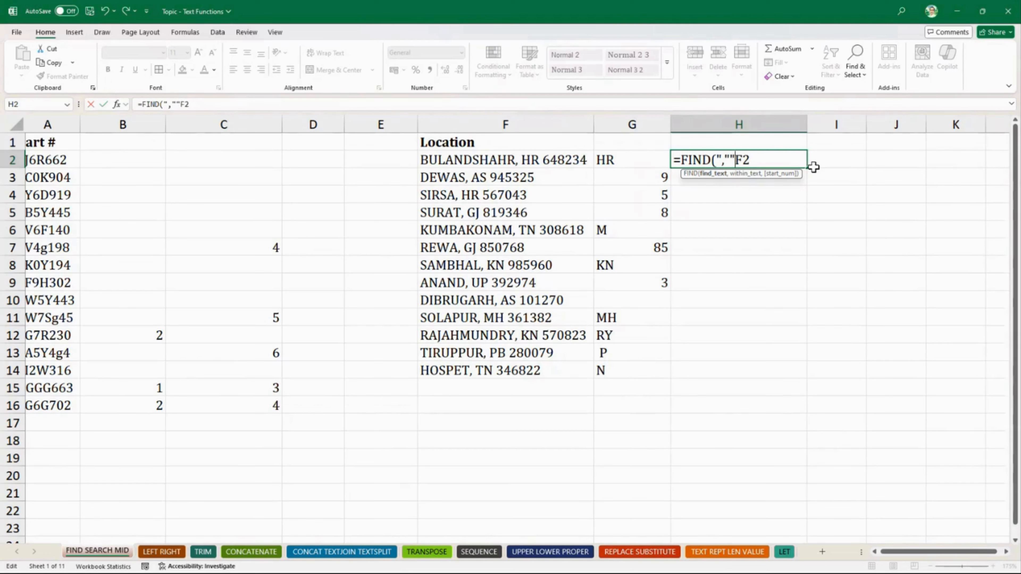
key("BackSpace")
left_click(758, 158)
type(")")
key("Return")
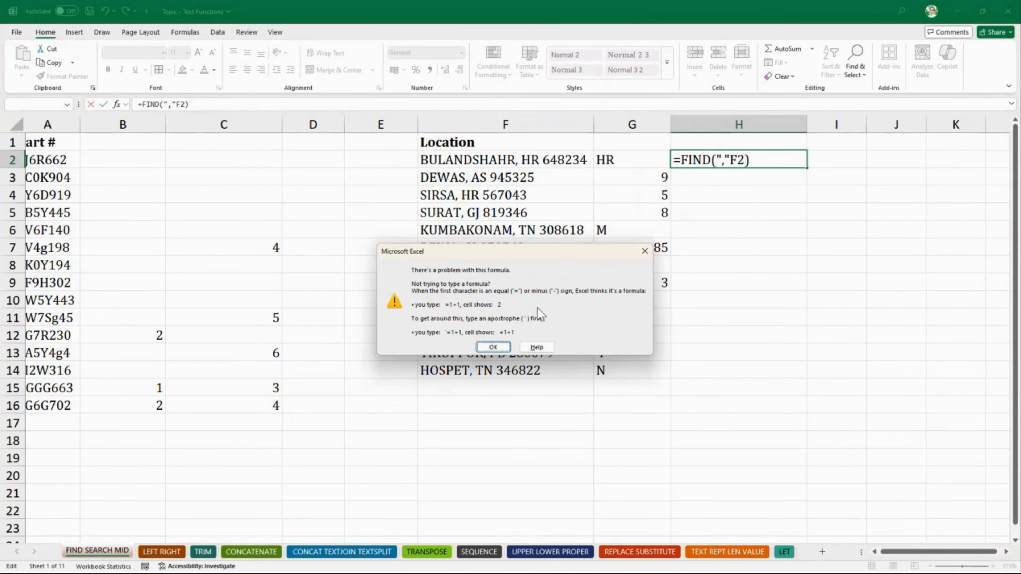
left_click(495, 349)
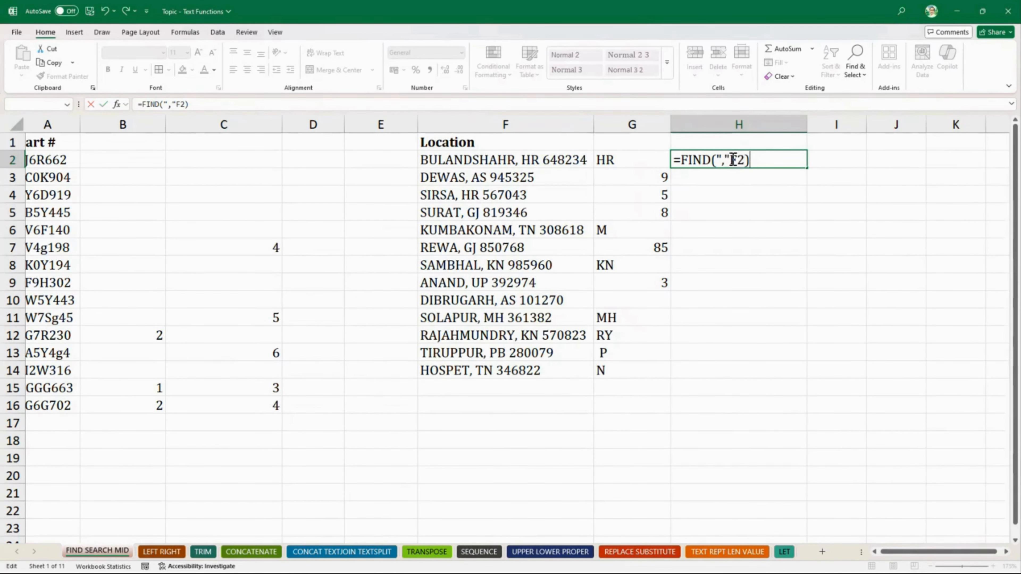
left_click(733, 160)
type(",")
key("Return")
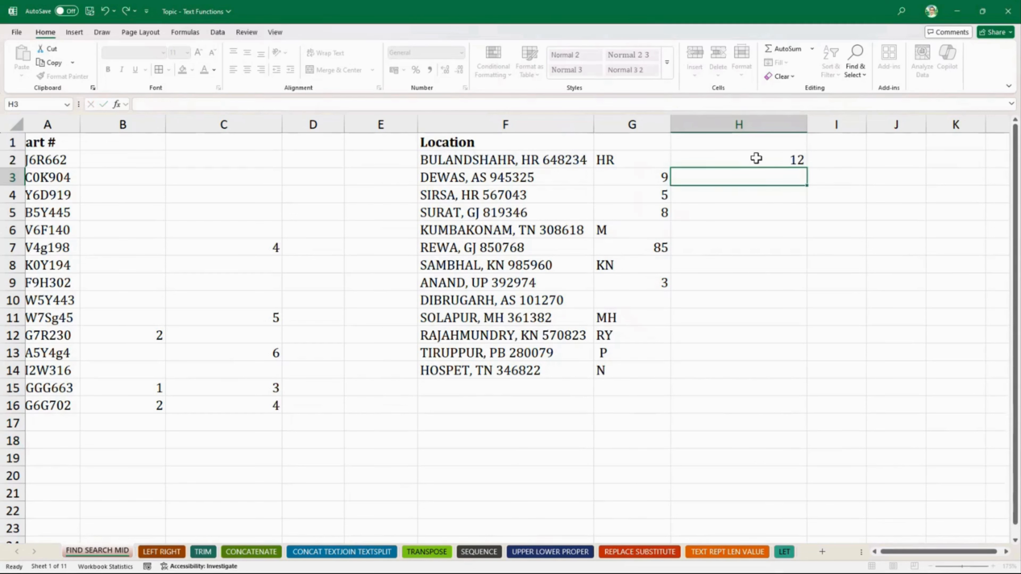
Fill the comma-position formula from H2 down to H14.
left_click(786, 162)
double_click(807, 168)
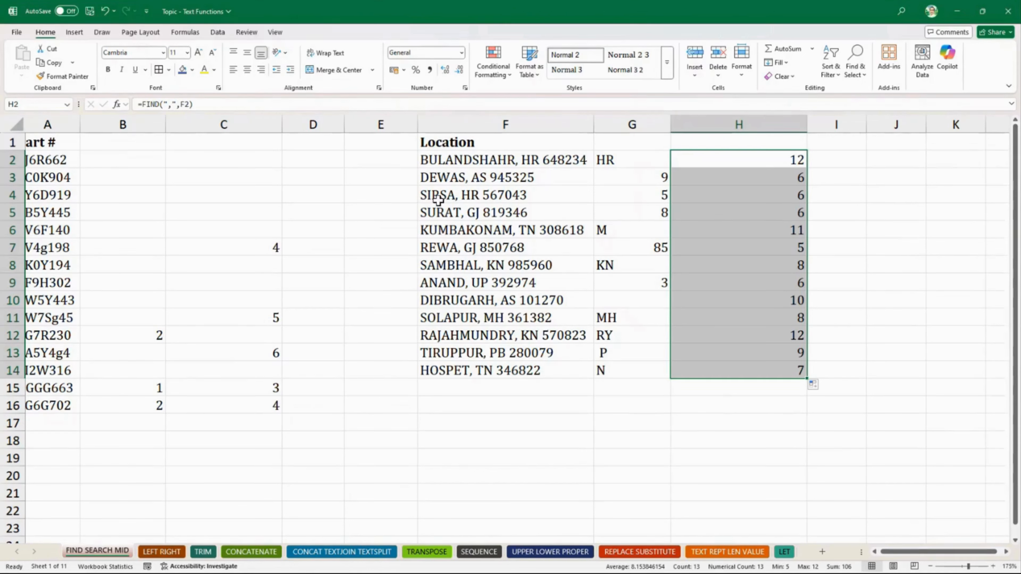
left_click(782, 193)
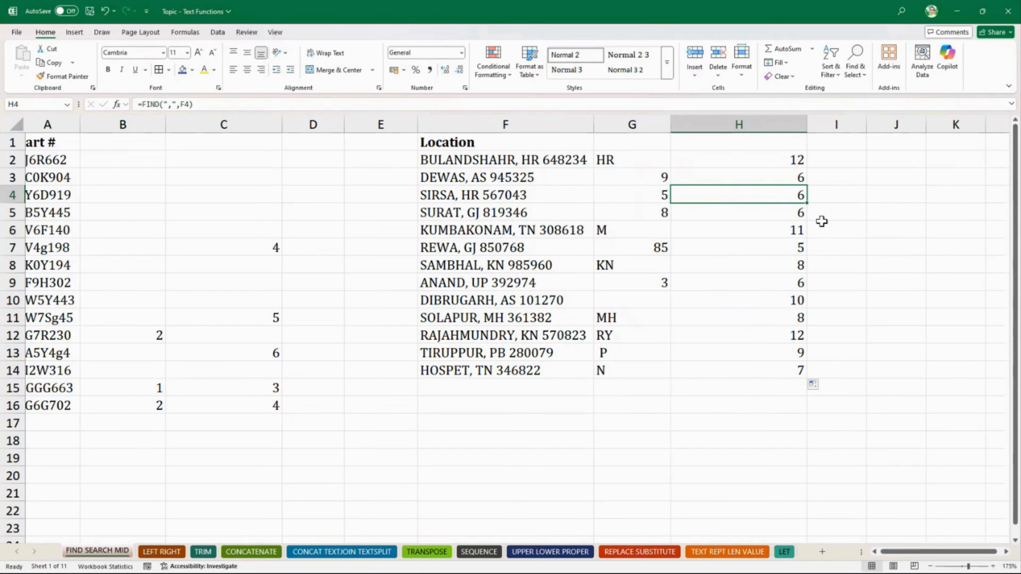
Wrap the FIND formula in H2 in a MID function that takes F2 as its text and FIND as its start number.
left_click(736, 160)
double_click(762, 158)
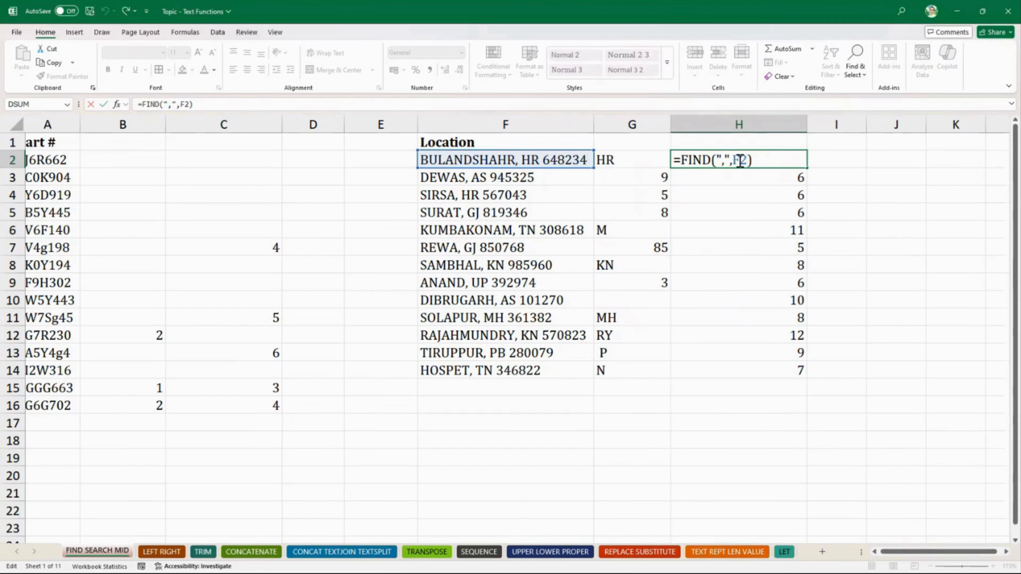
key("Home")
key("Right")
type("MID(")
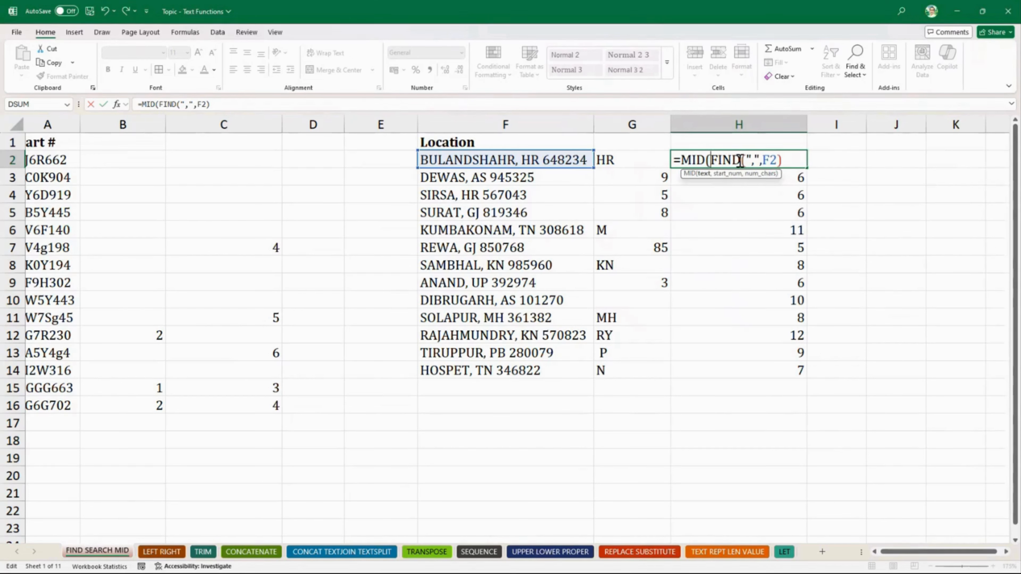
left_click(566, 159)
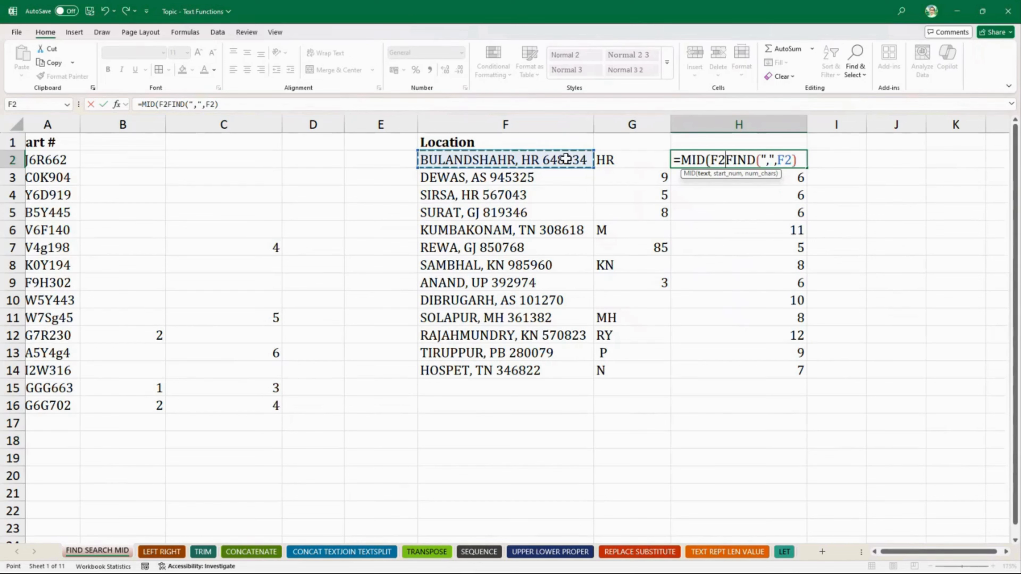
type(",")
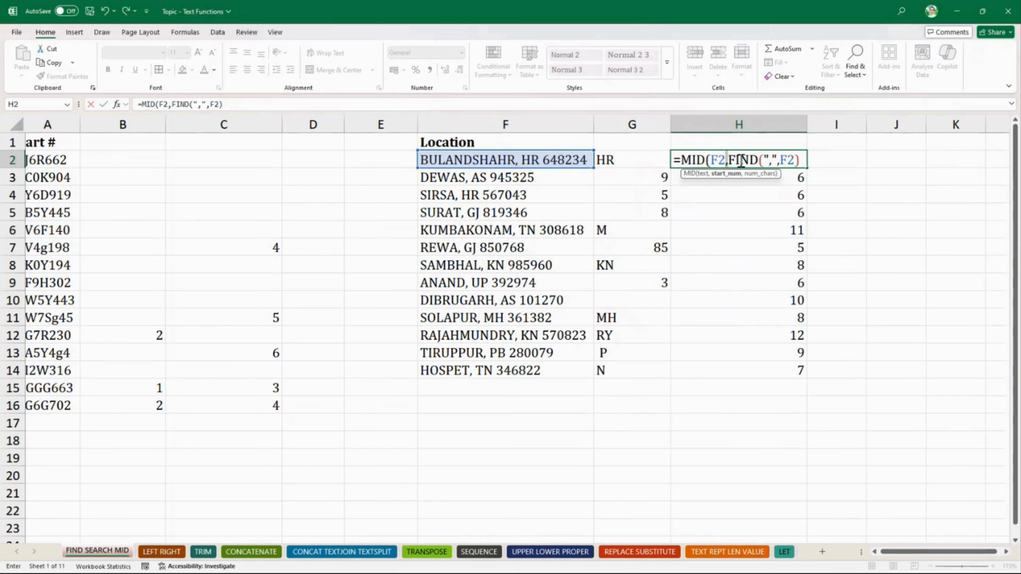
Complete the H2 formula as =MID(F2,FIND(",",F2)+2,2) to extract two characters after the comma and space.
left_click_drag(728, 159, 816, 161)
left_click(807, 159)
type("+2")
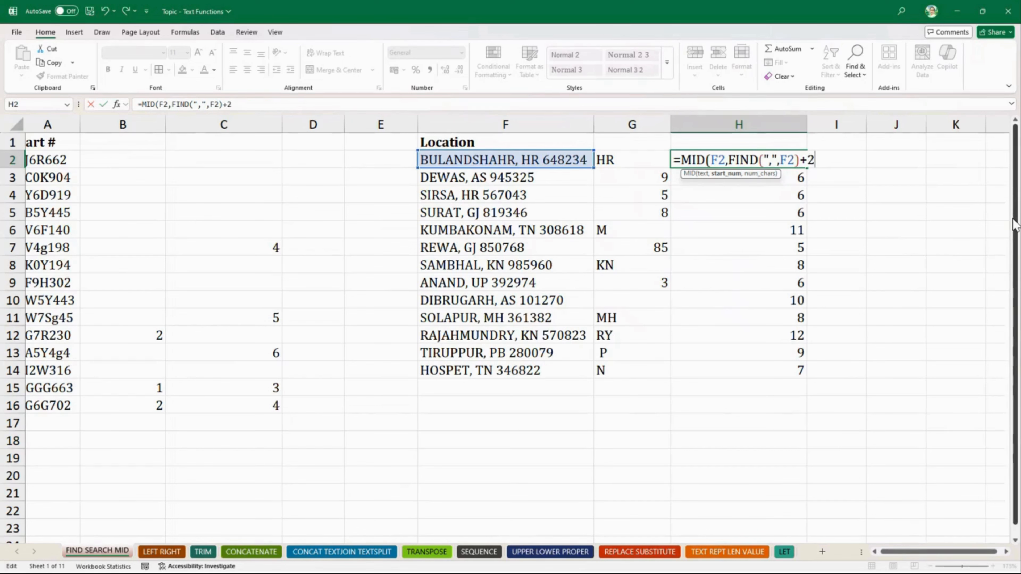
type(",")
type("2)")
key("Return")
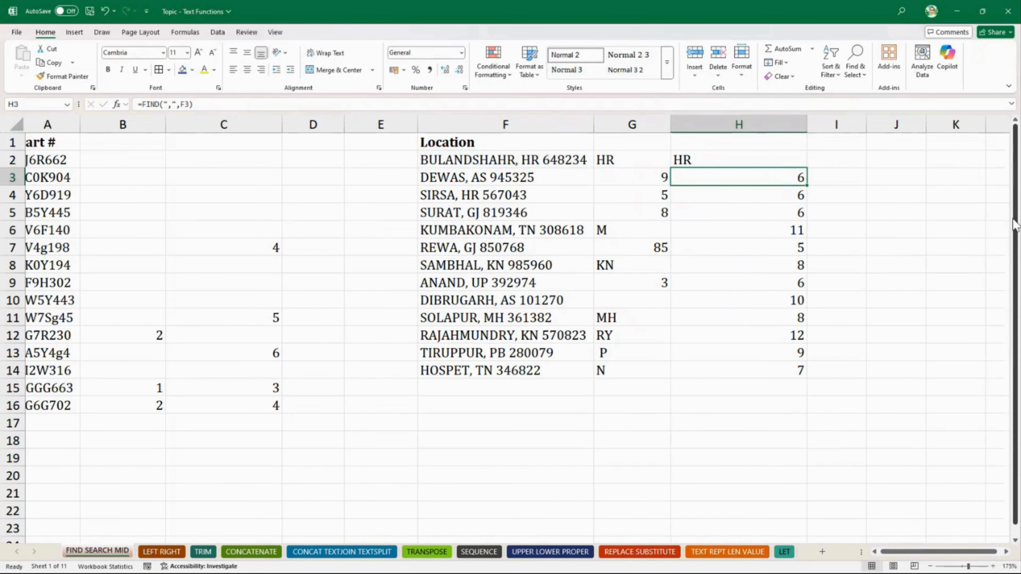
Fill the MID formula from H2 down to H14 to extract every location's state code.
left_click(784, 161)
double_click(802, 167)
left_click(792, 162)
double_click(802, 167)
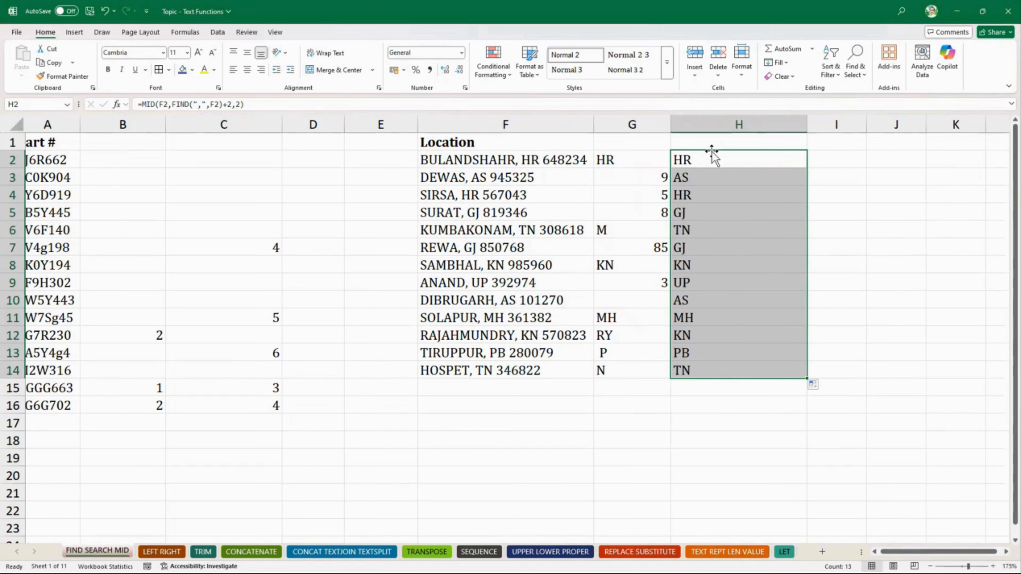
Review the arguments of the combined MID and FIND formula in H2, leaving it as entered.
double_click(709, 164)
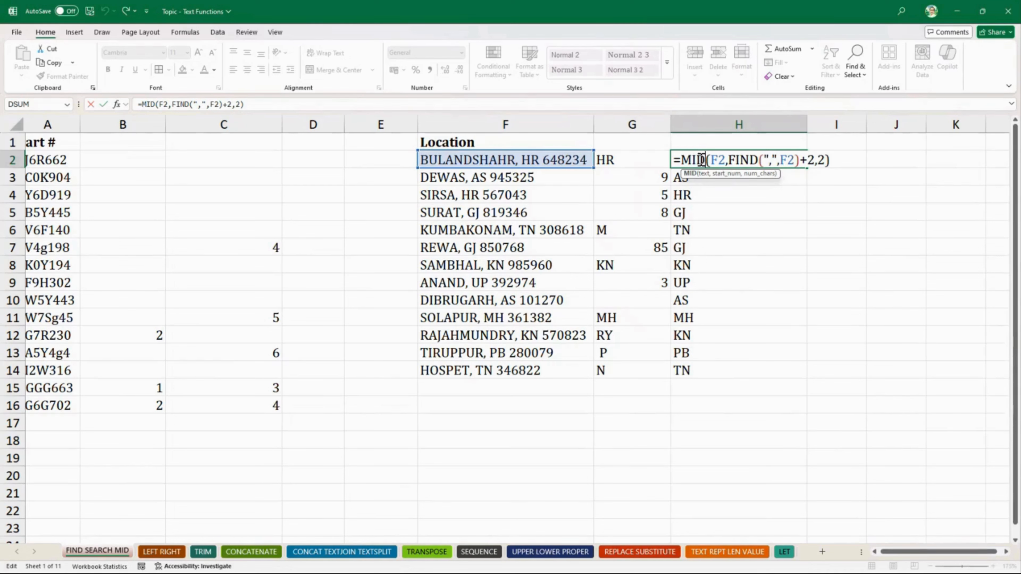
left_click(821, 160)
key("ctrl+Return")
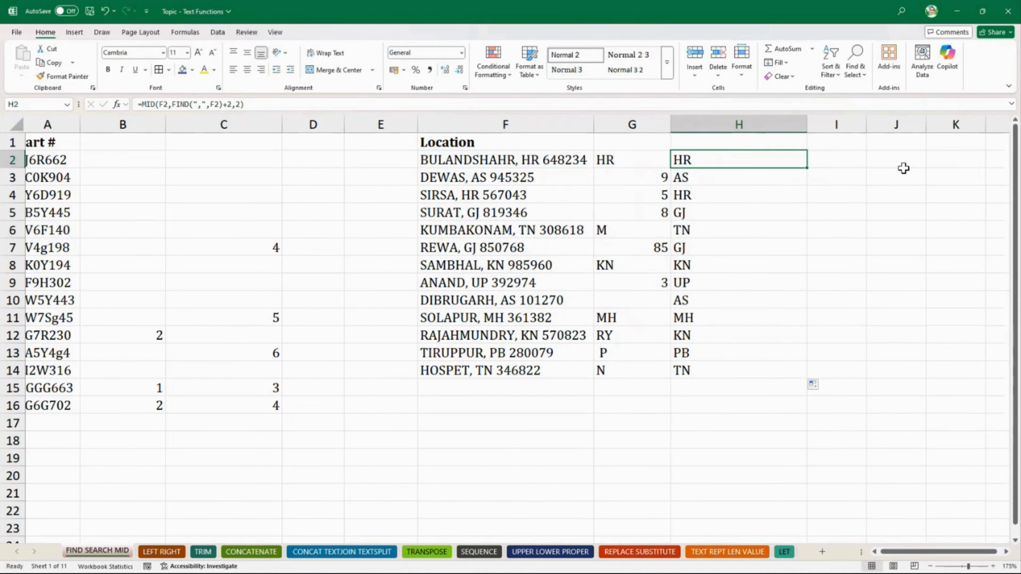